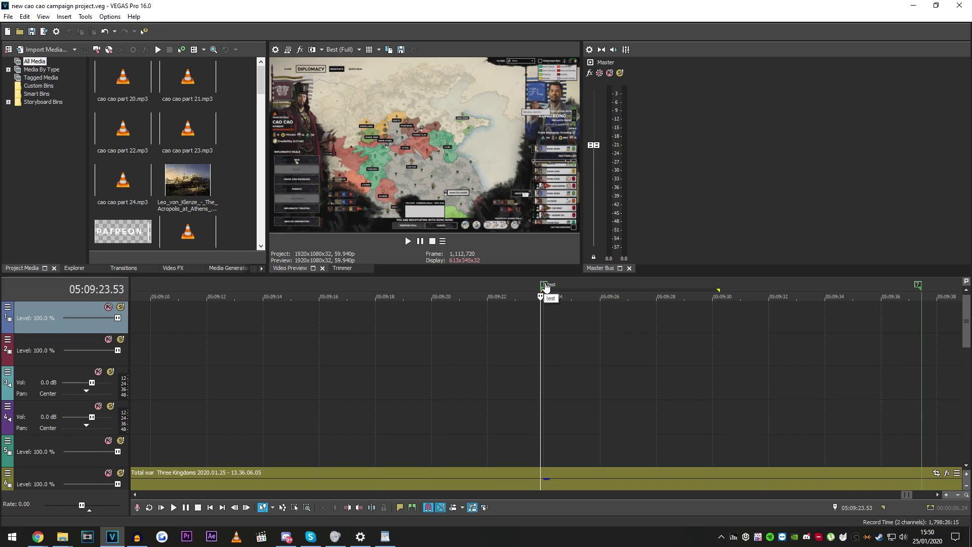
Select the span from the test marker to the next marker and play it to check audio sync.
scroll(567, 324, down, 10)
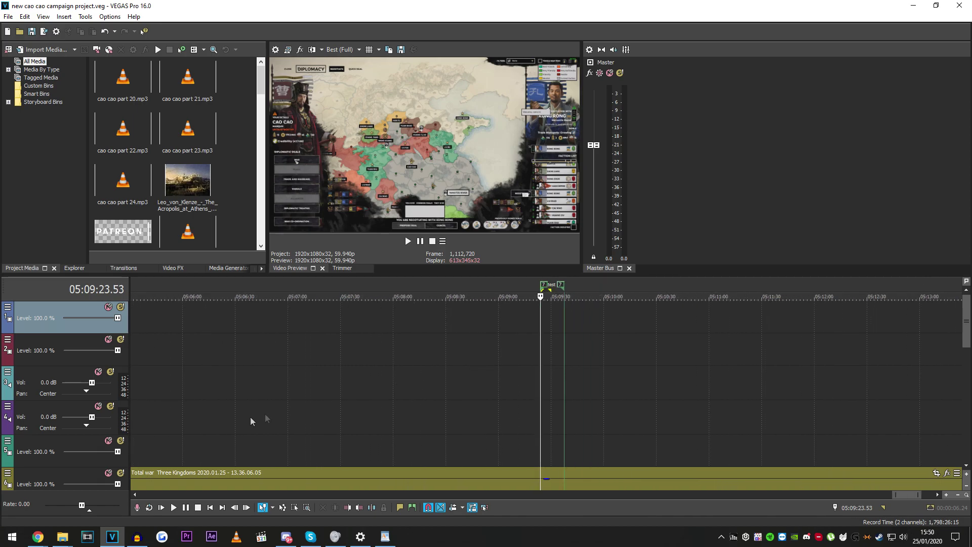
scroll(238, 408, down, 3)
scroll(749, 378, down, 5)
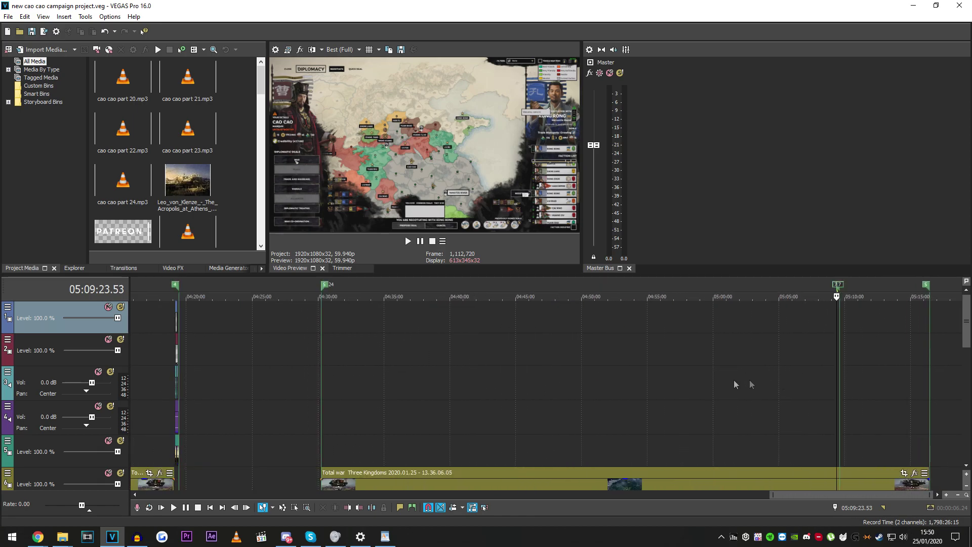
scroll(811, 324, up, 12)
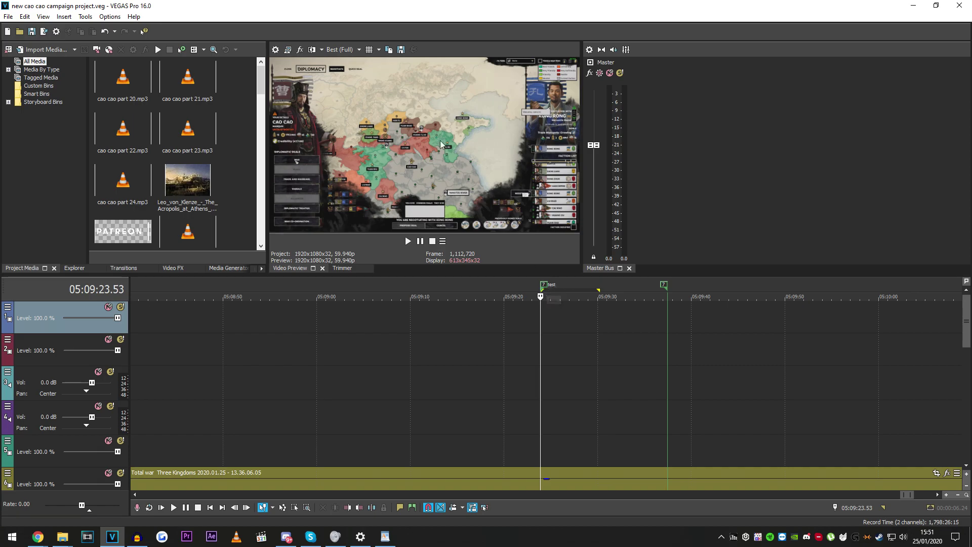
double_click(546, 288)
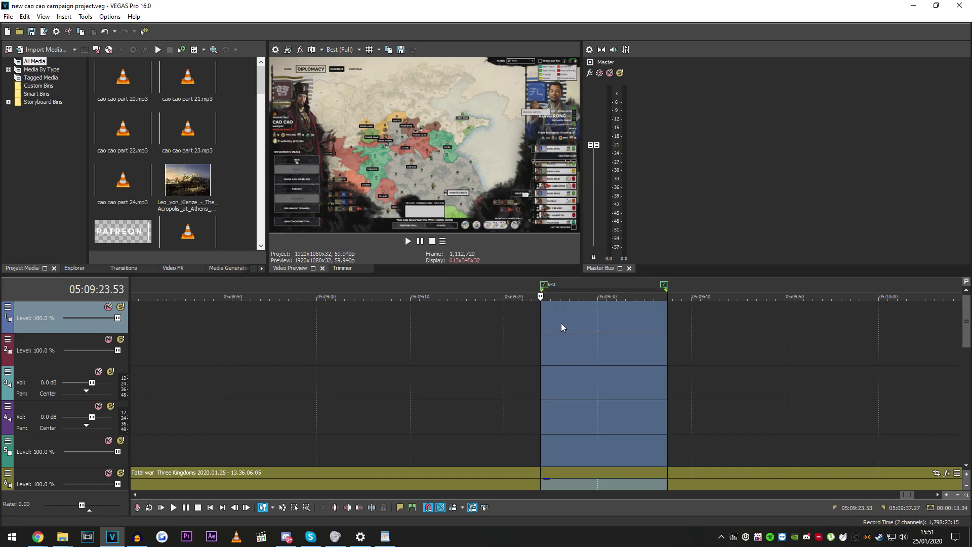
key(space)
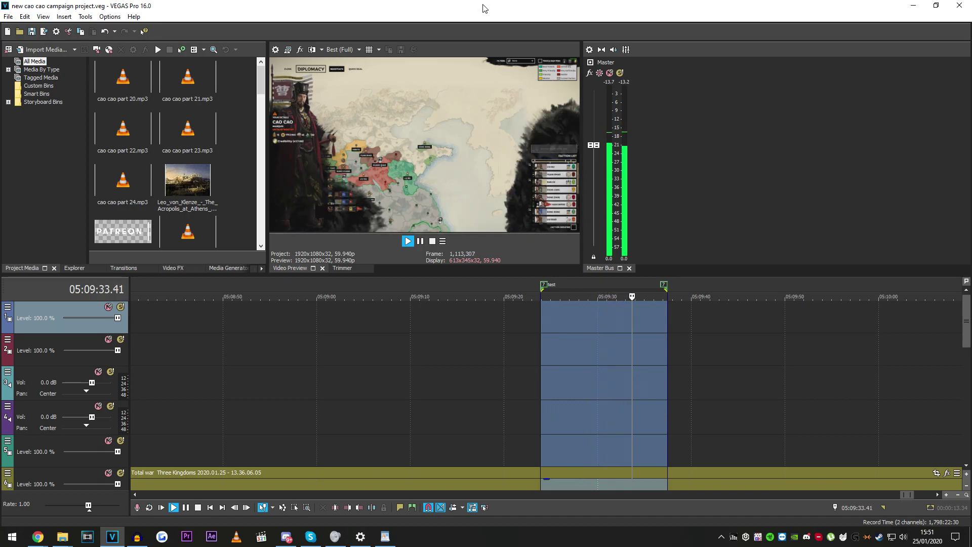
key(space)
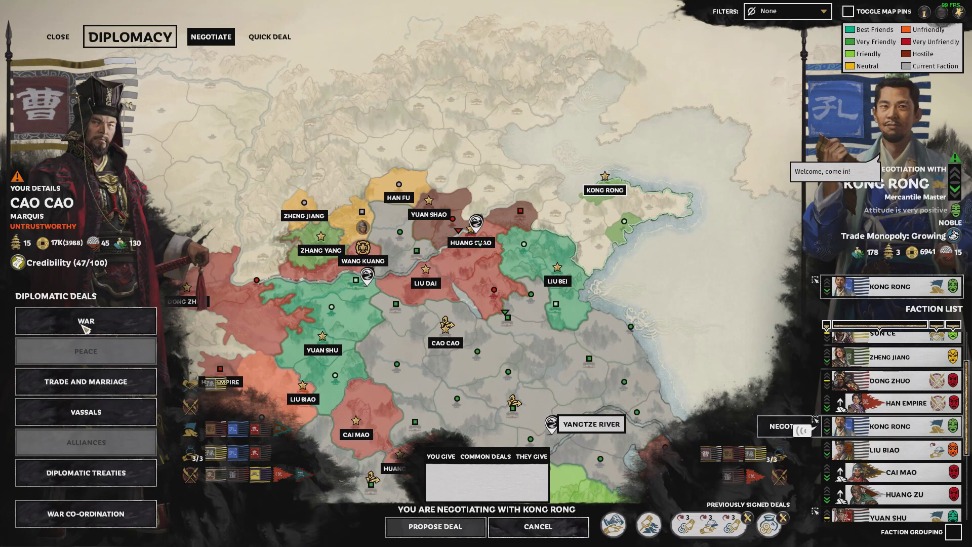
click(86, 324)
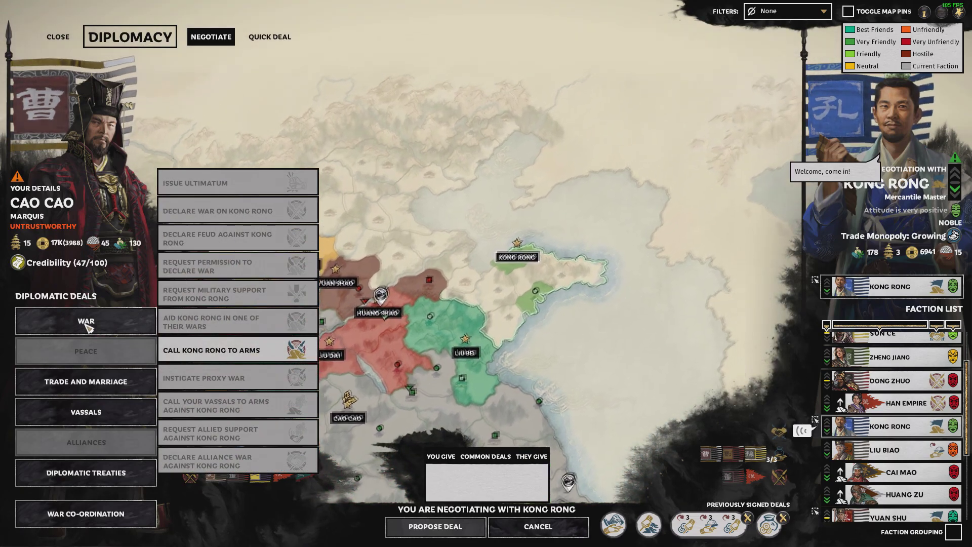
click(126, 343)
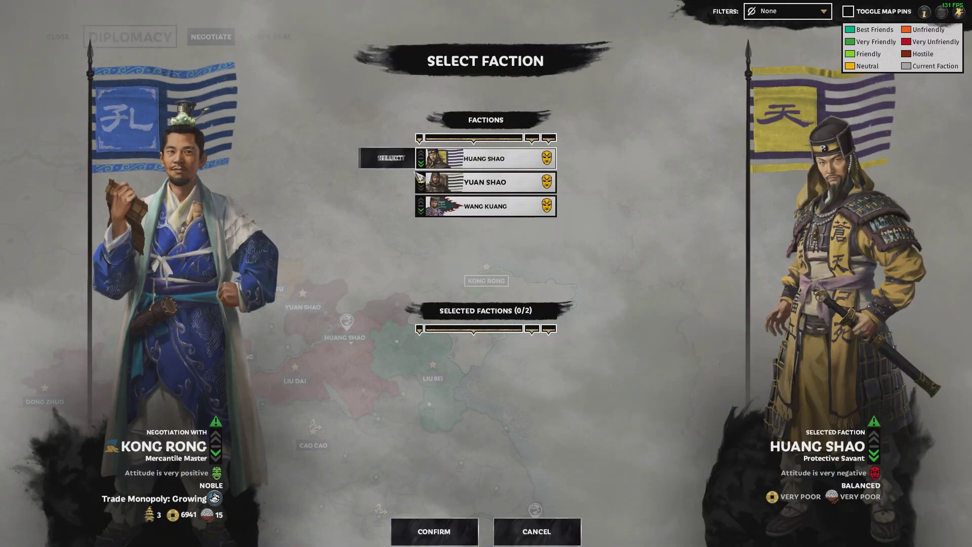
click(383, 159)
click(382, 159)
click(434, 531)
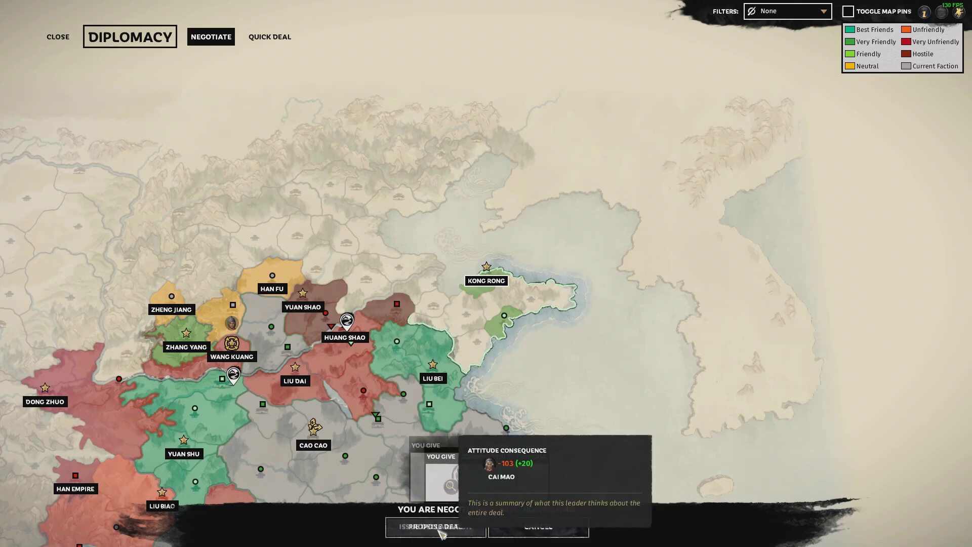
click(436, 527)
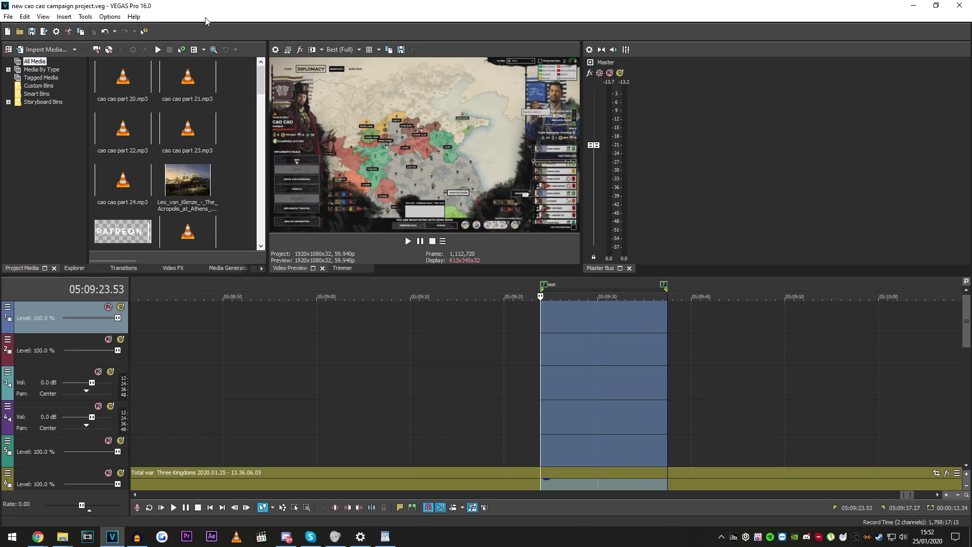
Open Options > Preferences, closing and reopening it once, and show the Internal settings page.
click(110, 17)
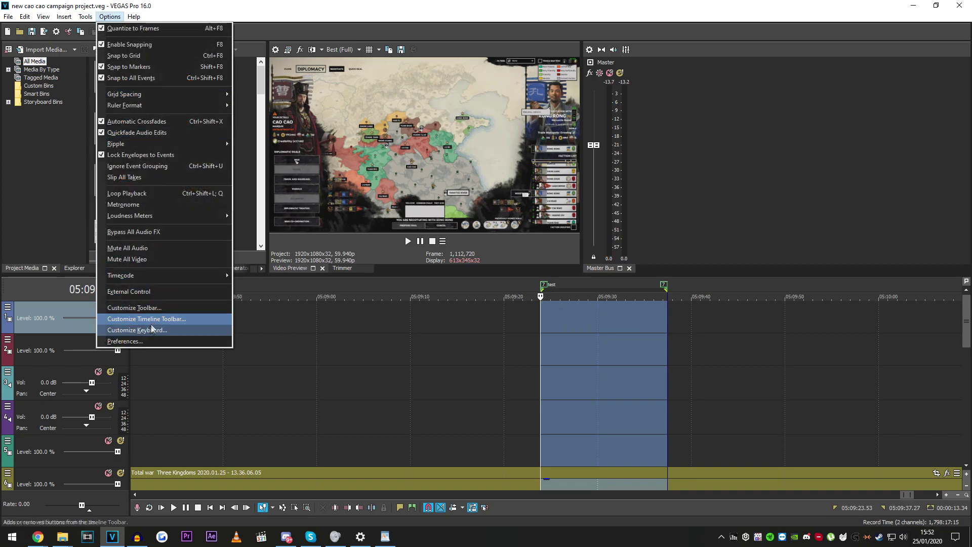
click(145, 343)
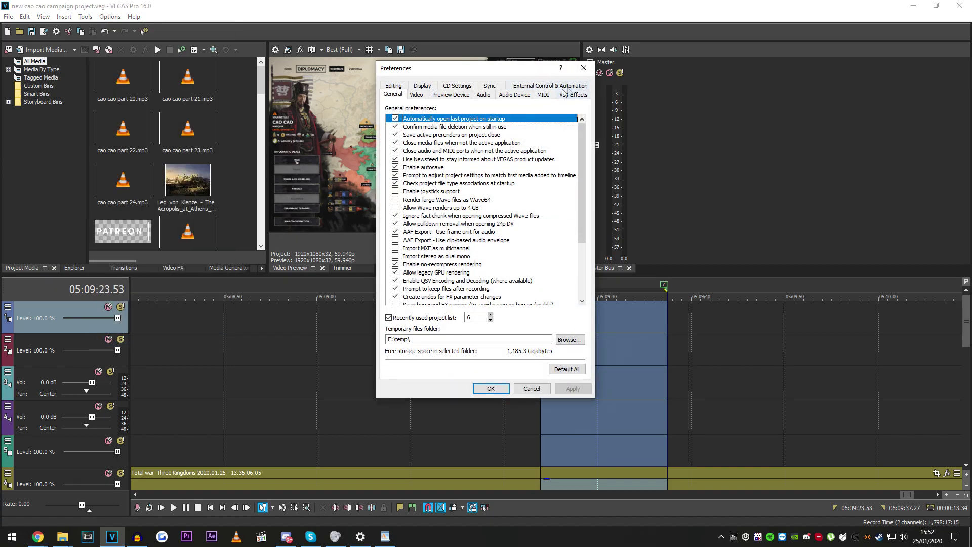
click(531, 389)
click(110, 17)
click(142, 344)
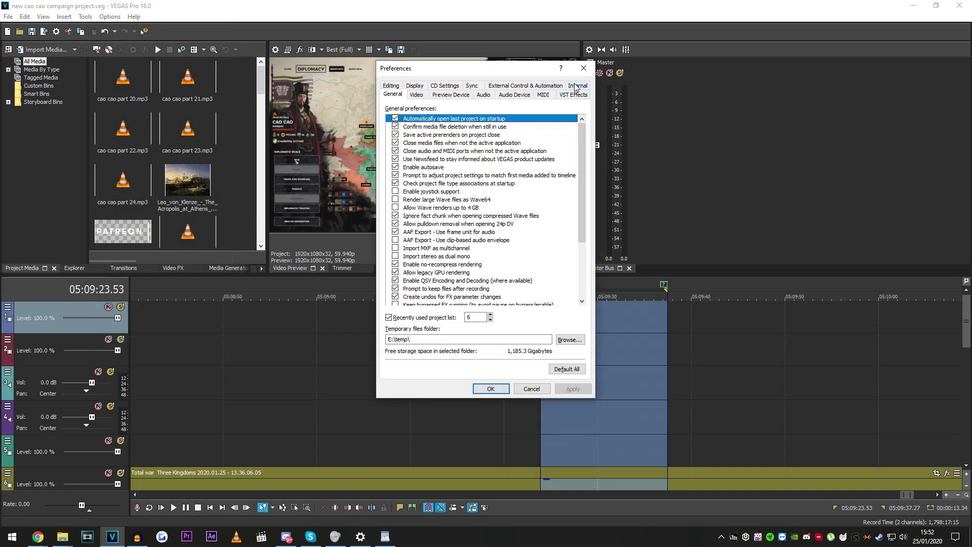
click(577, 86)
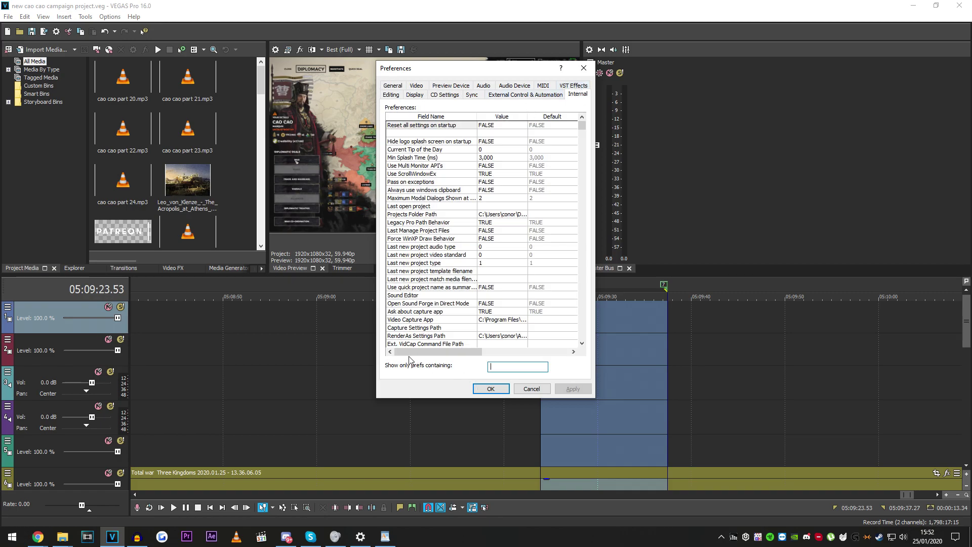
Filter the Internal preferences by 'so4', select the So4 Compound Reader value, then switch to Chrome.
click(507, 367)
text(so4)
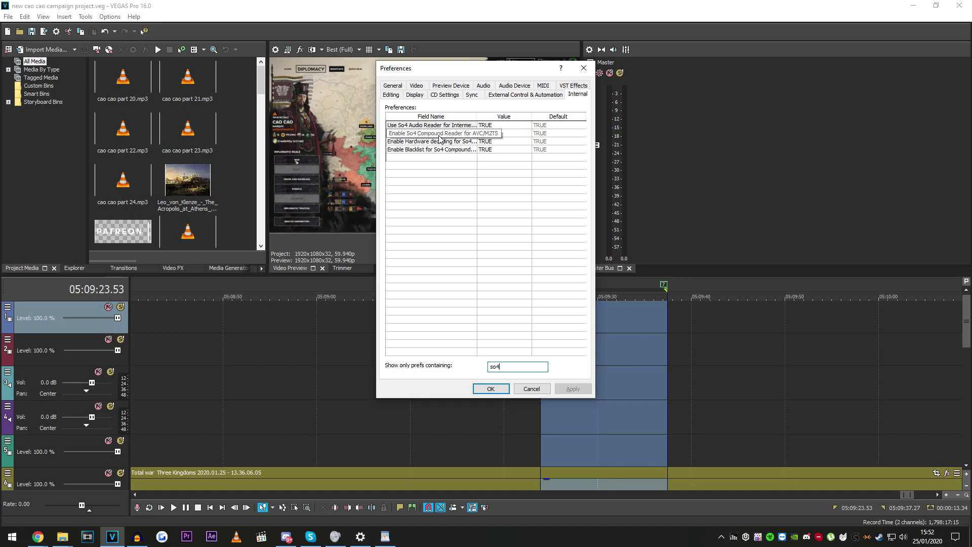
click(457, 137)
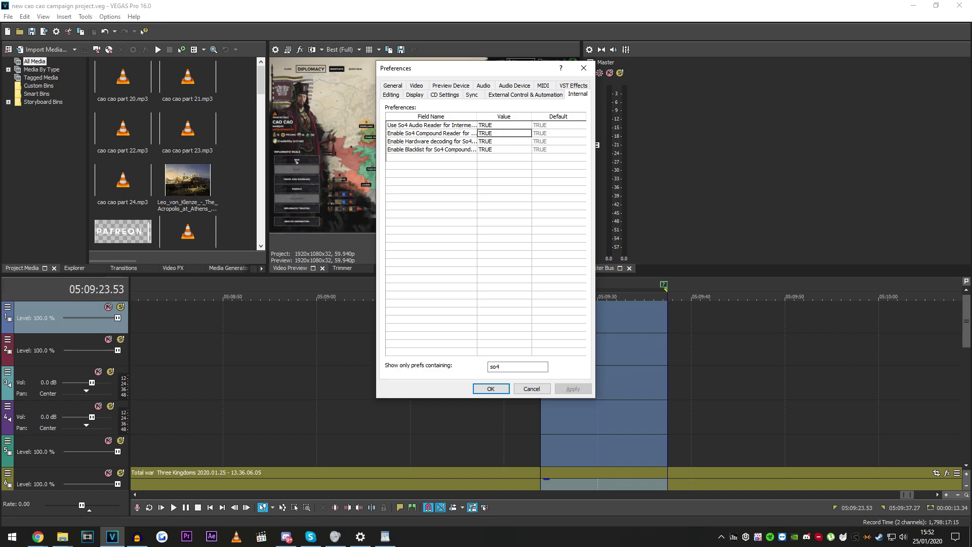
key(alt+Tab)
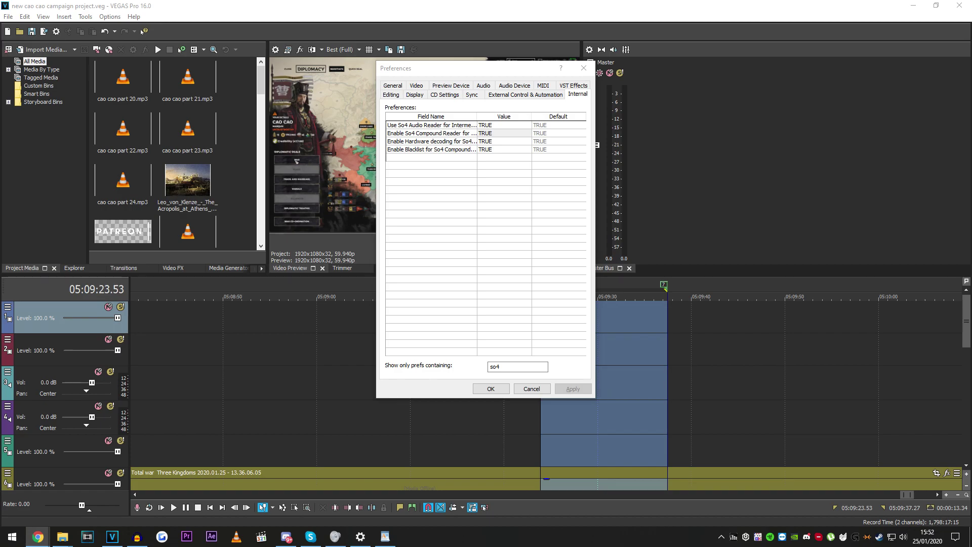
Set Enable So4 Compound Reader to FALSE, confirm with OK and acknowledge the restart notice.
click(453, 136)
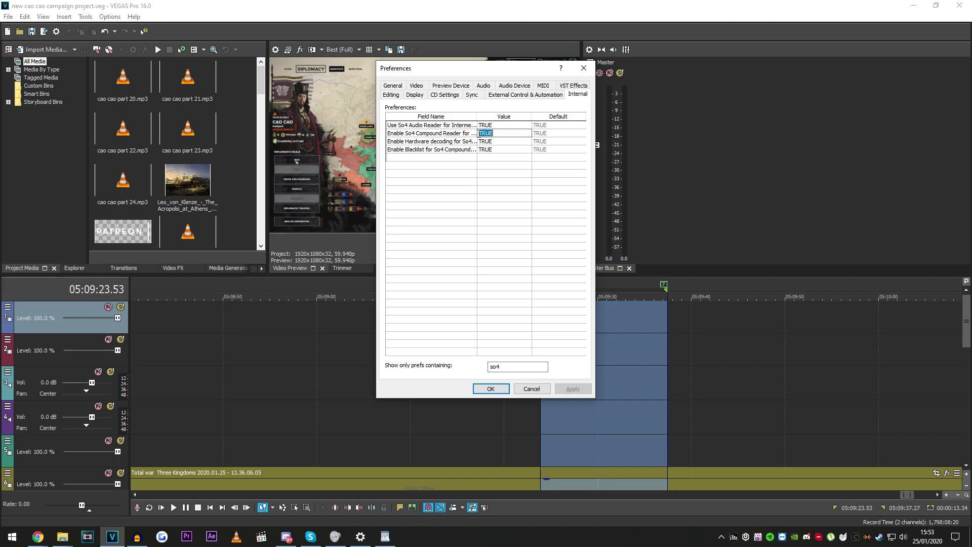
click(496, 133)
text(FALSE)
key(Return)
click(490, 388)
click(561, 210)
click(491, 388)
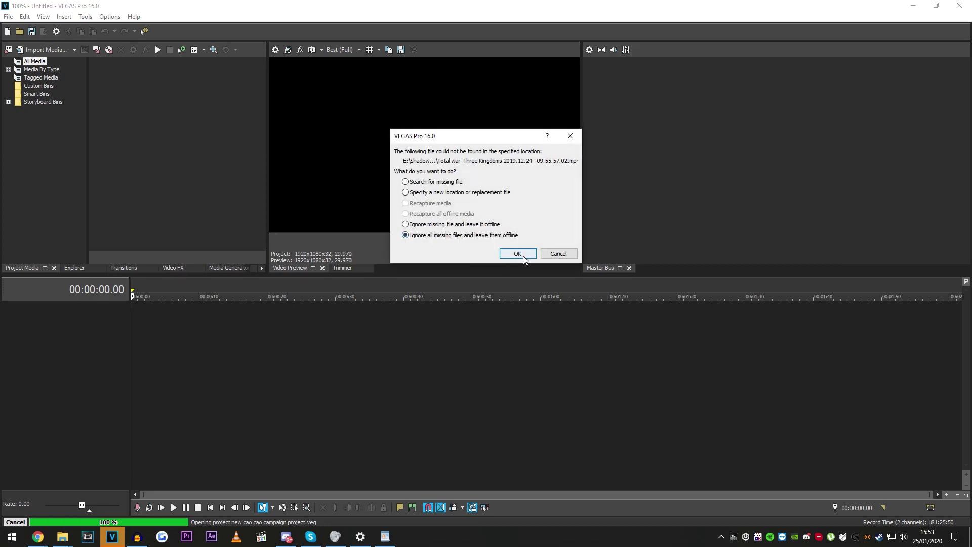
Dismiss the missing-file warning so the cao cao campaign project keeps loading.
click(518, 253)
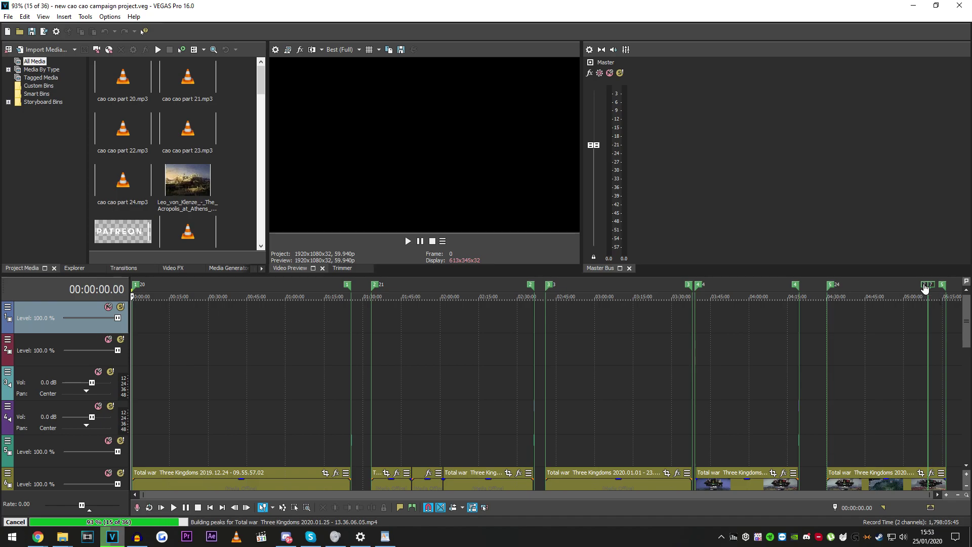
Zoom the timeline and start playback from the loop region start at 05:09:23.53.
click(924, 285)
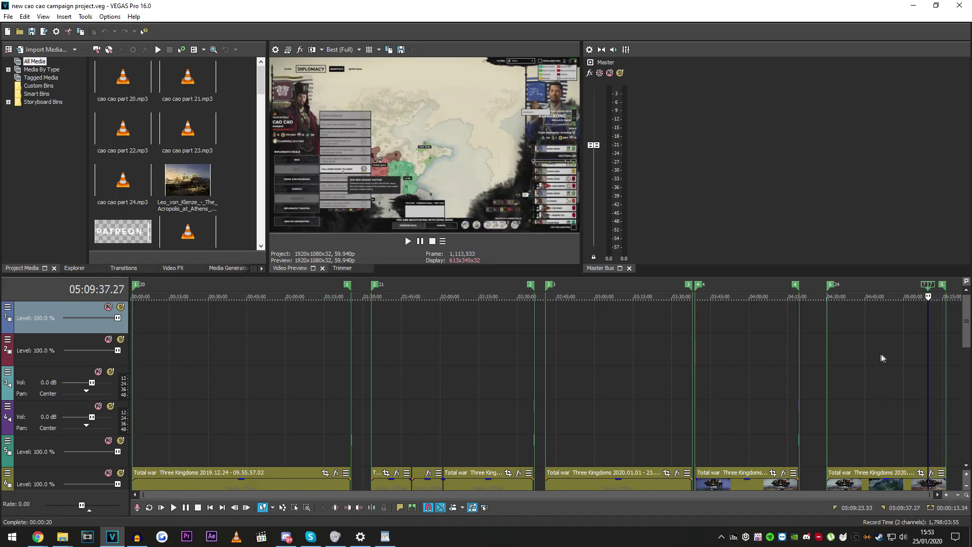
scroll(810, 339, up, 5)
scroll(725, 328, up, 3)
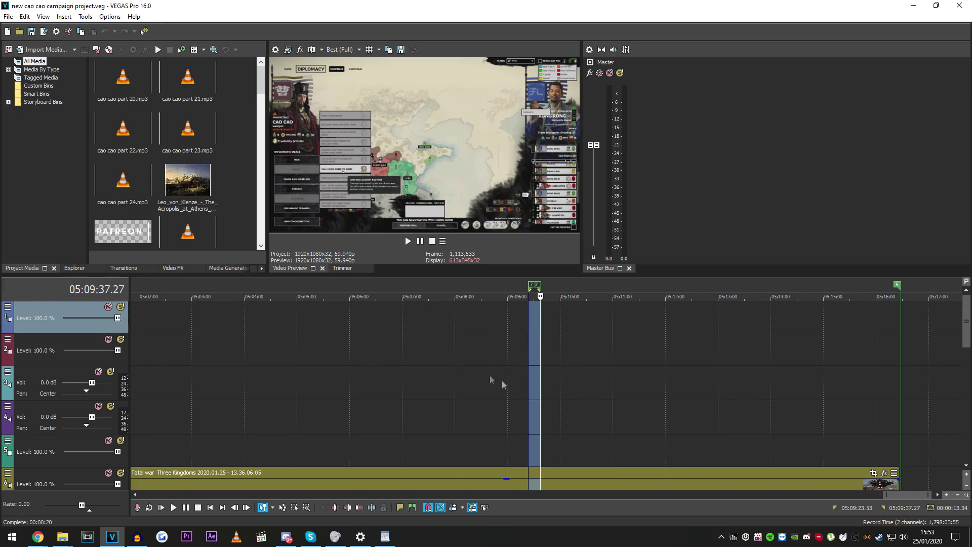
scroll(537, 348, down, 2)
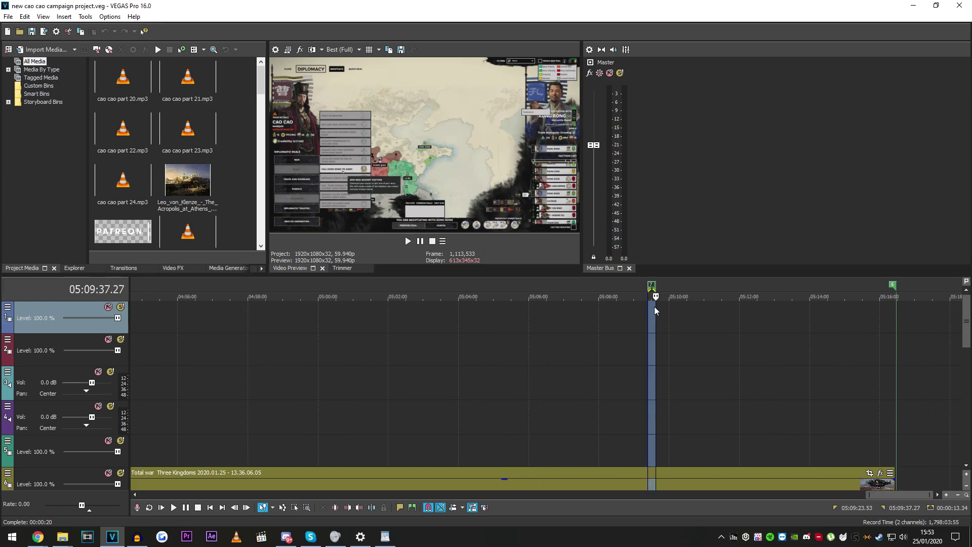
scroll(652, 309, up, 6)
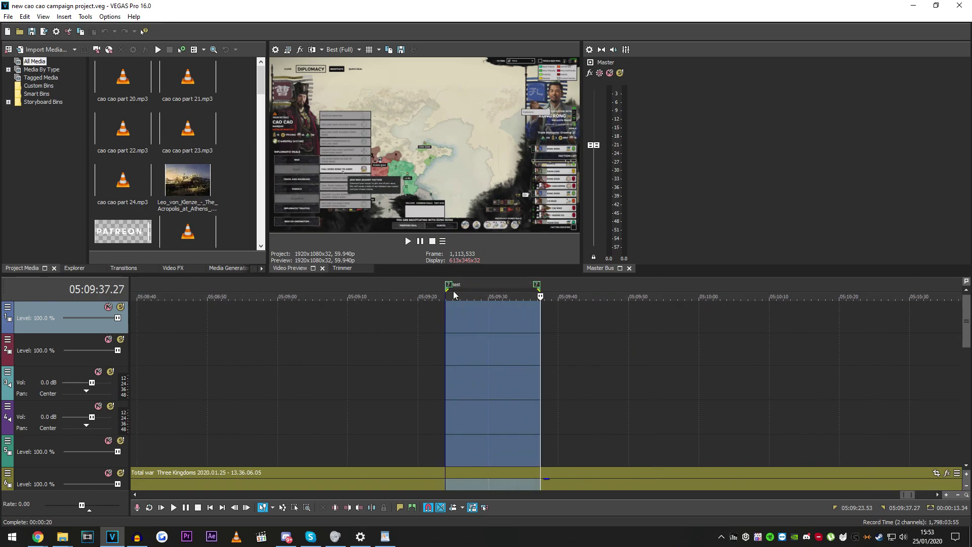
click(446, 295)
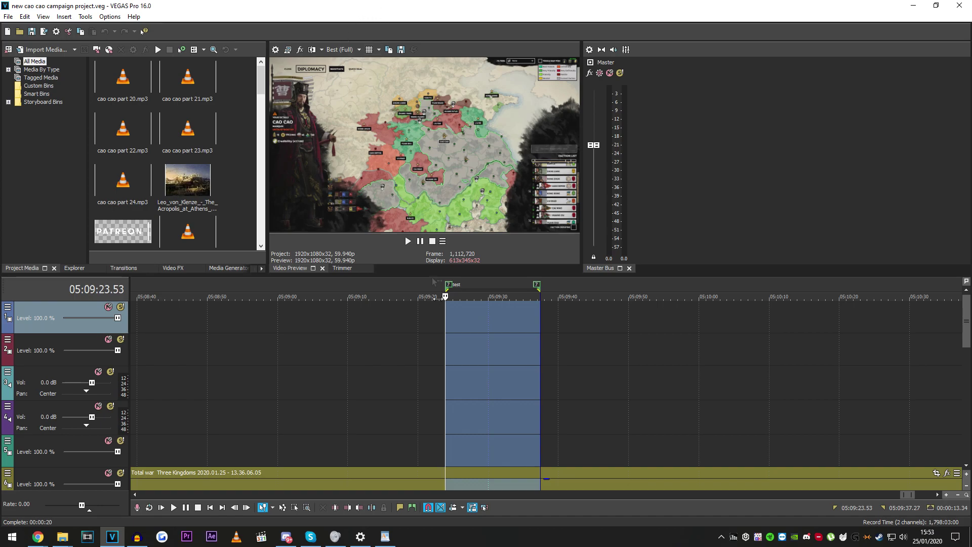
key(space)
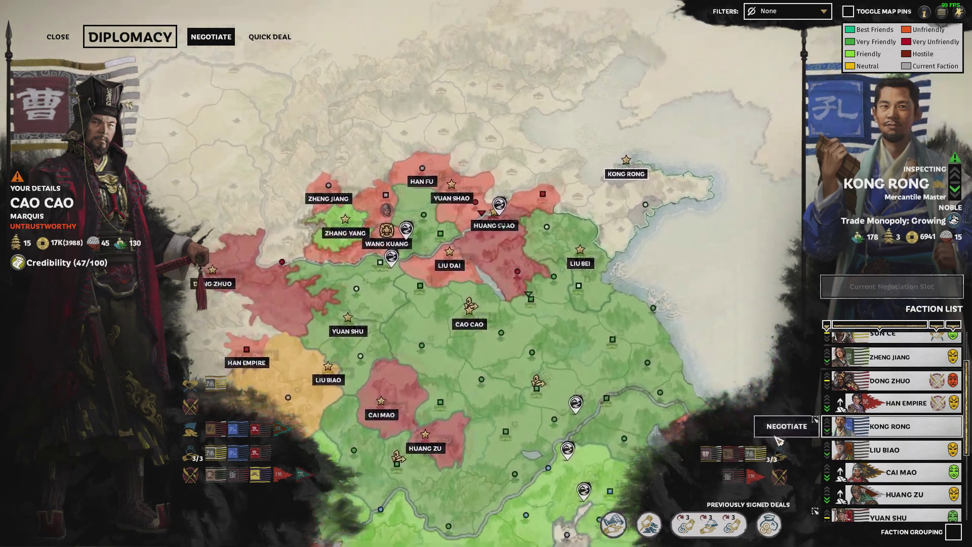
Watch the footage play through the war declaration, stopping on the Call Kong Rong to Arms option.
click(777, 430)
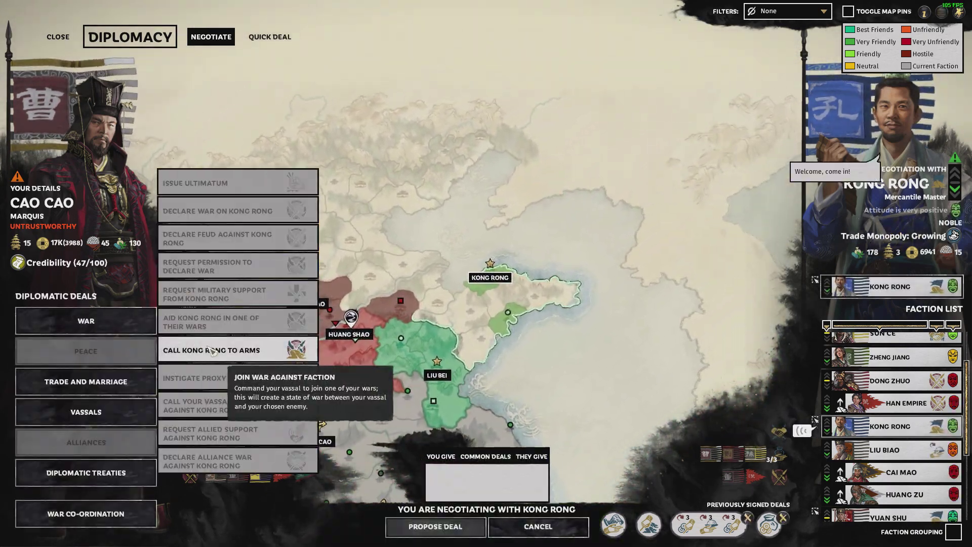
click(274, 471)
click(387, 158)
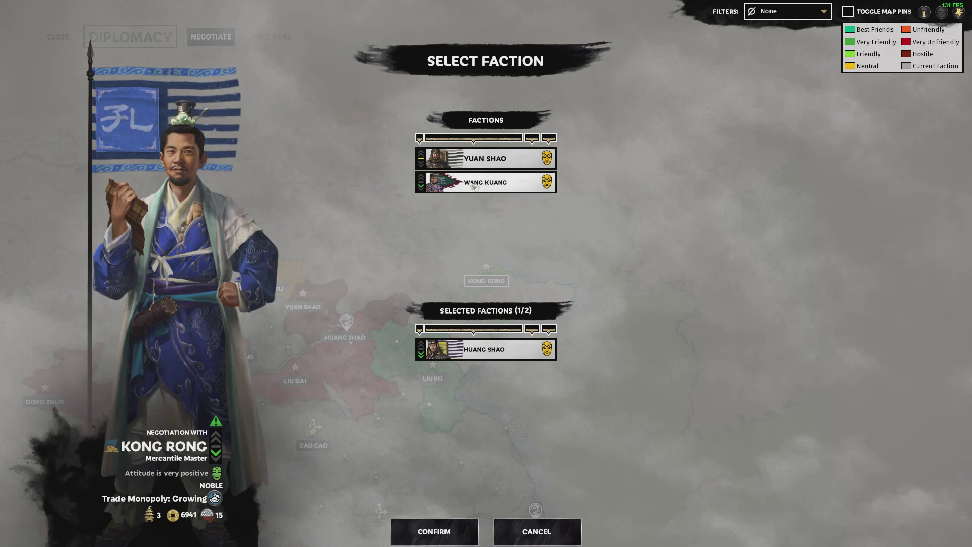
click(387, 158)
click(434, 531)
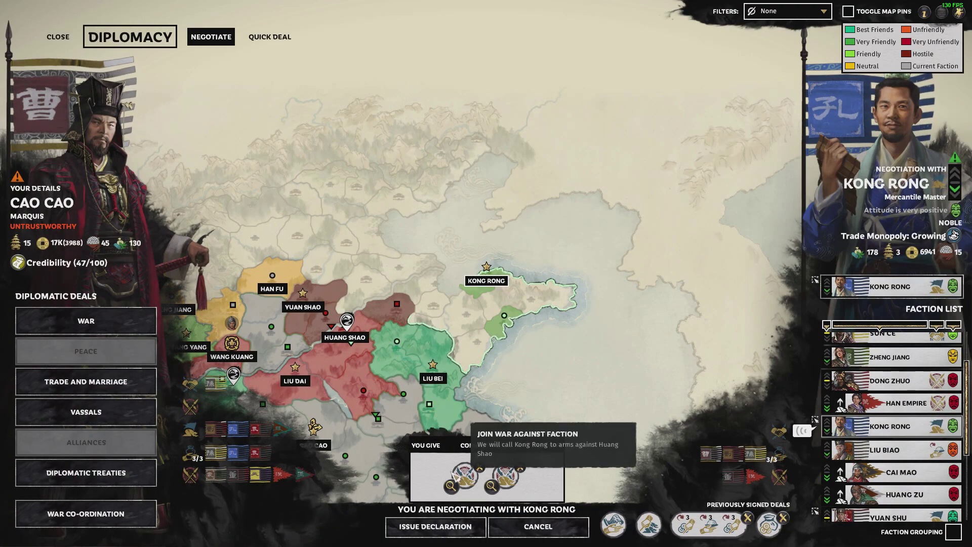
click(435, 527)
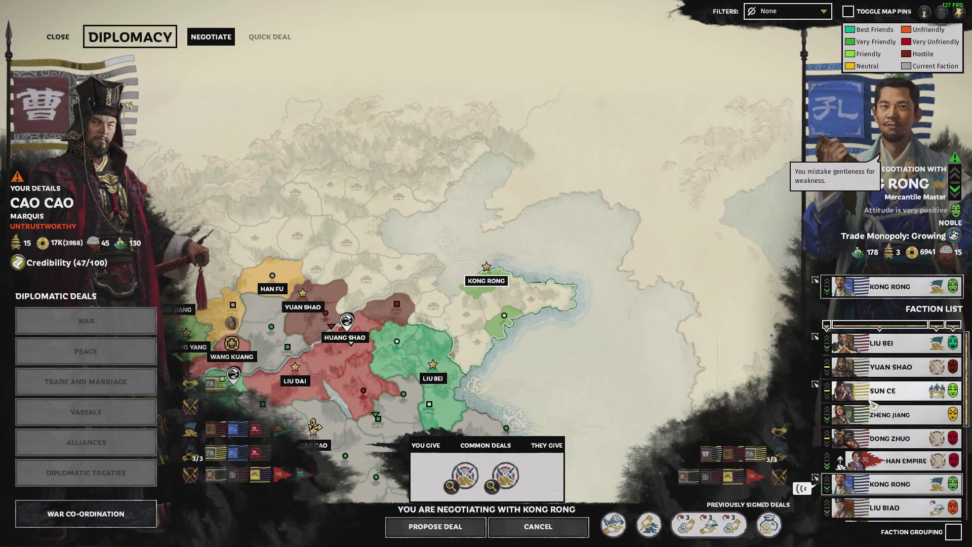
scroll(892, 455, down, 2)
click(815, 421)
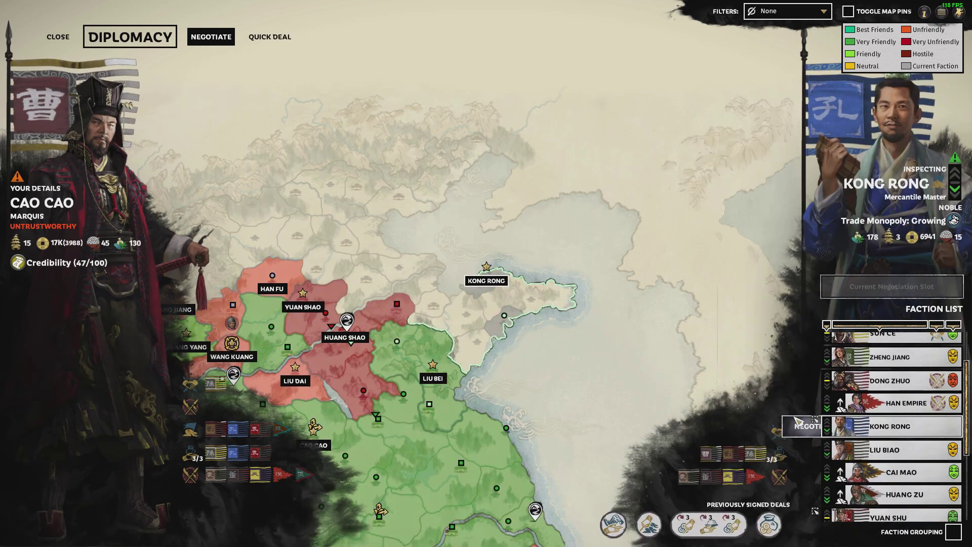
mouse_move(122, 356)
mouse_move(86, 321)
click(228, 350)
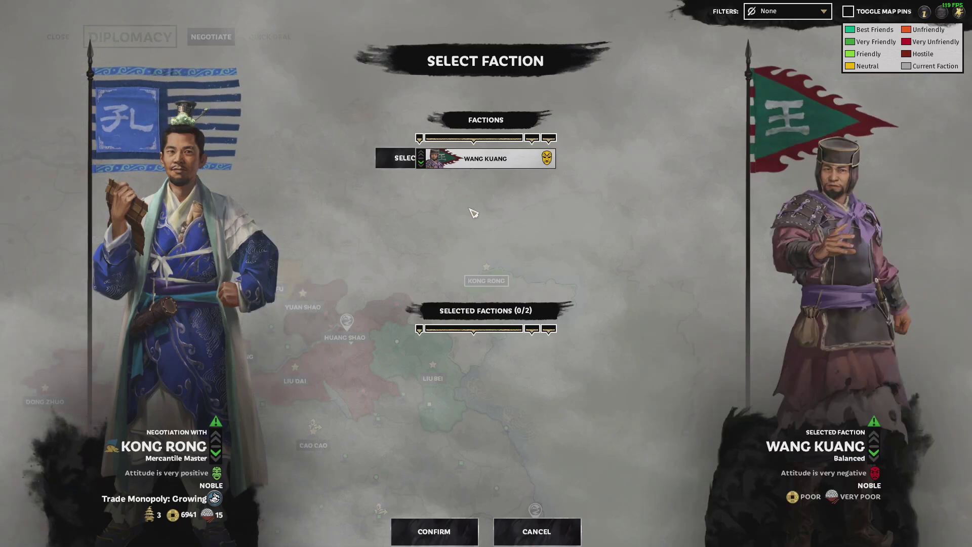
key(Escape)
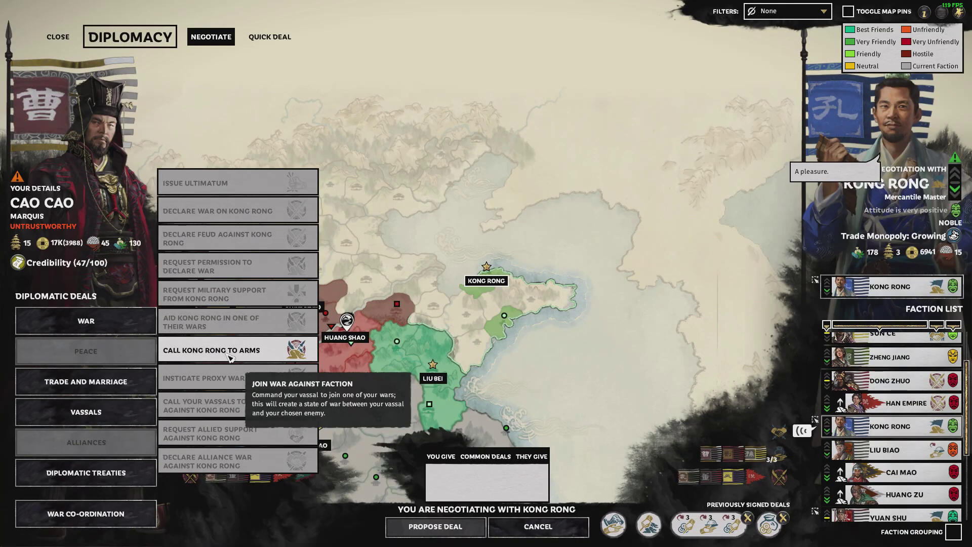